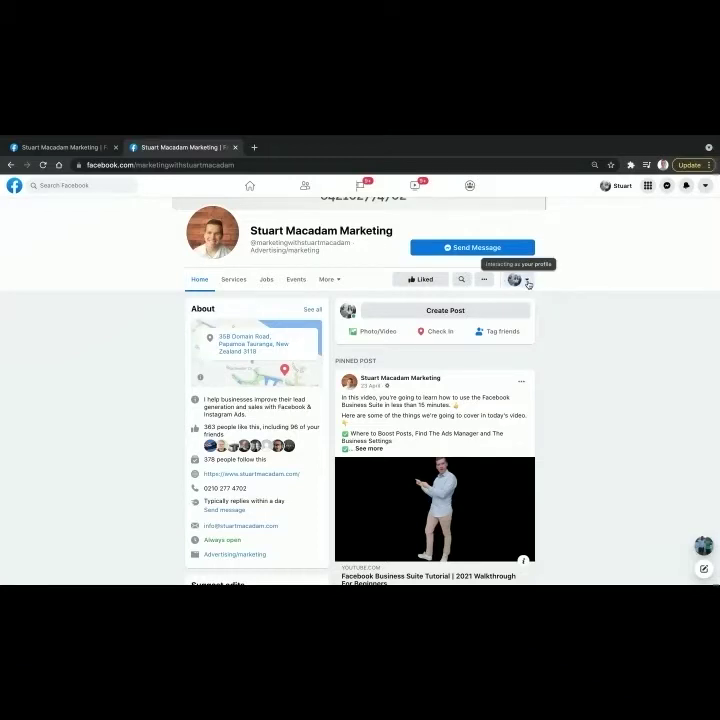
Step: Switch from the personal profile to interacting as the business Page
{"action": "left_click", "coordinate": [527, 284]}
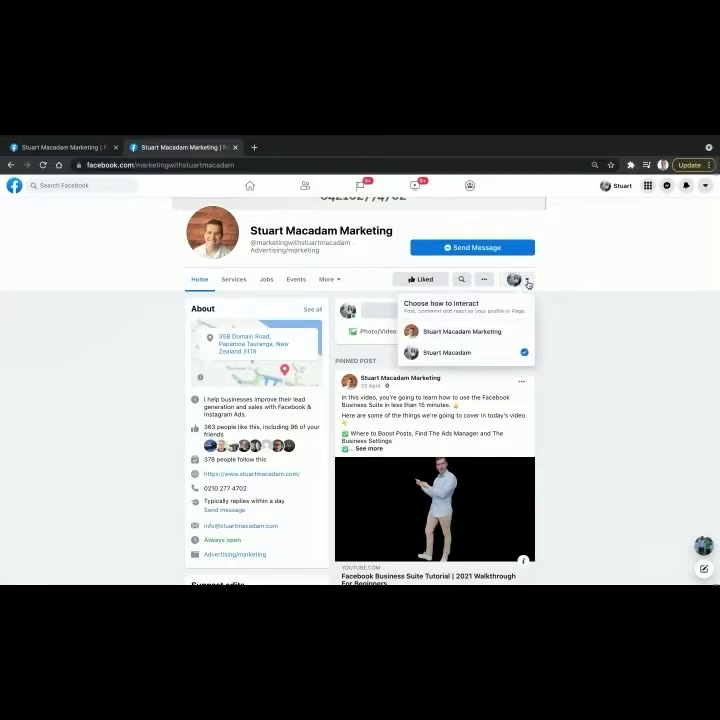
{"action": "left_click", "coordinate": [502, 332]}
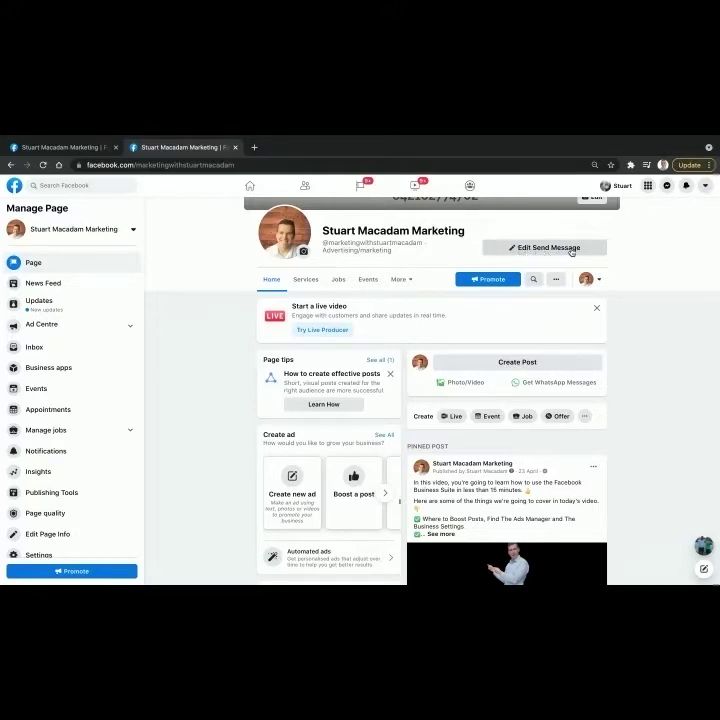
Step: Open Edit button for the Page's Send Message button to list the action button types
{"action": "left_click", "coordinate": [532, 250]}
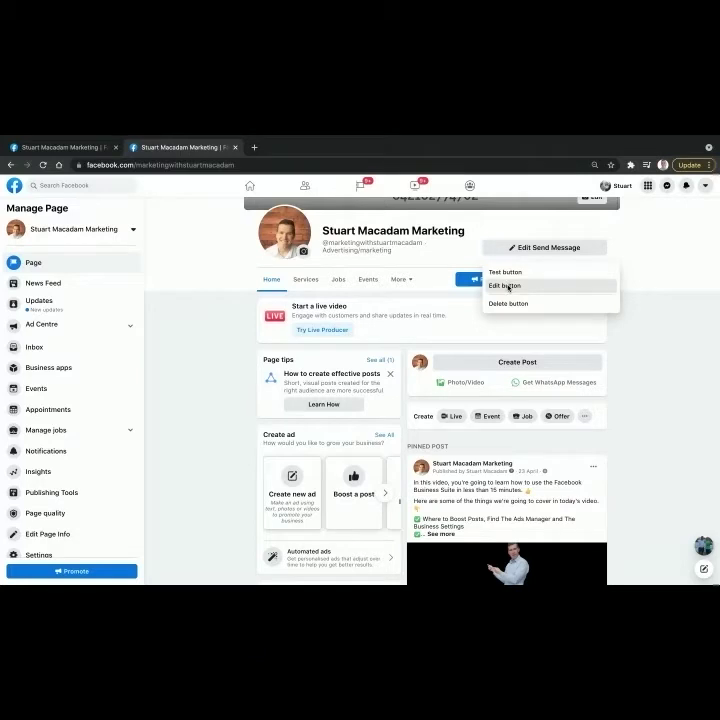
{"action": "left_click", "coordinate": [506, 286]}
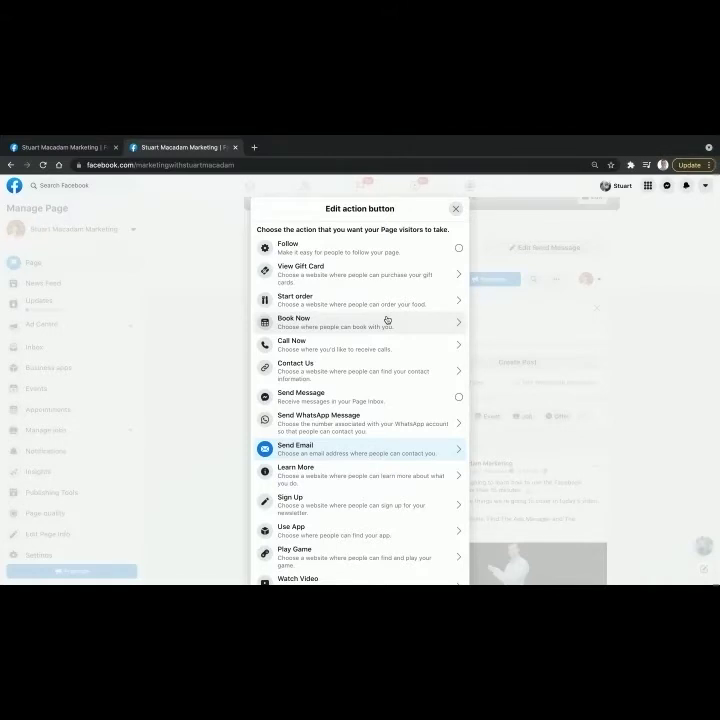
{"action": "scroll", "coordinate": [386, 320], "scroll_direction": "down", "scroll_amount": 3}
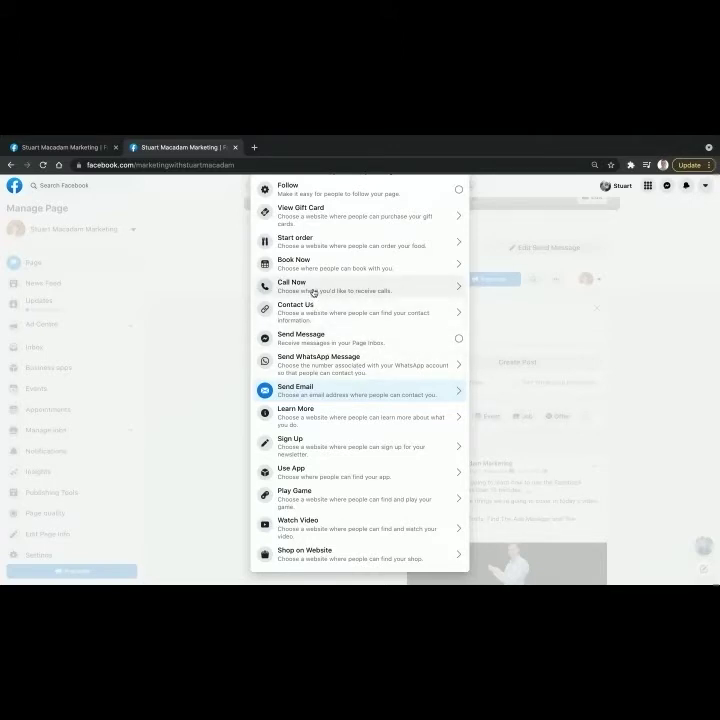
Step: Choose Call Now as the action and set the country code to New Zealand (+64)
{"action": "left_click", "coordinate": [313, 292]}
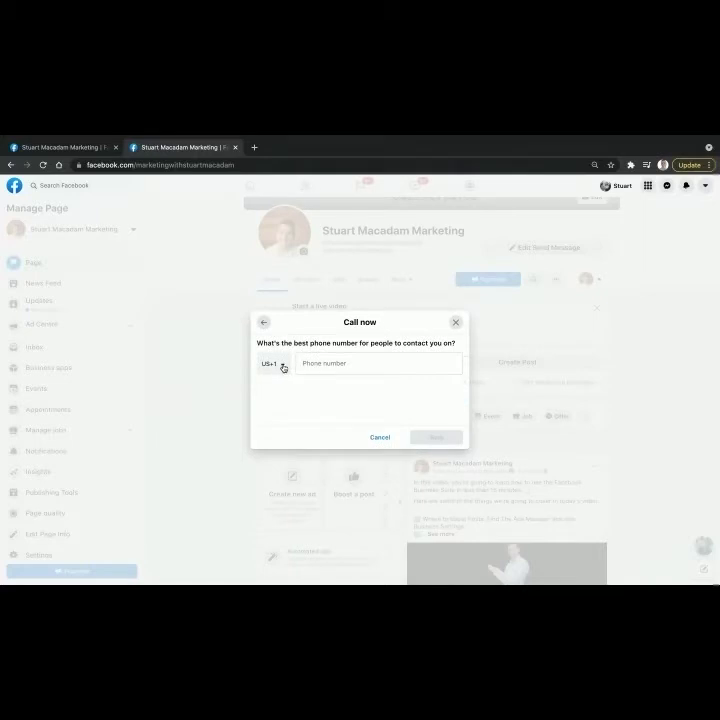
{"action": "left_click", "coordinate": [283, 366]}
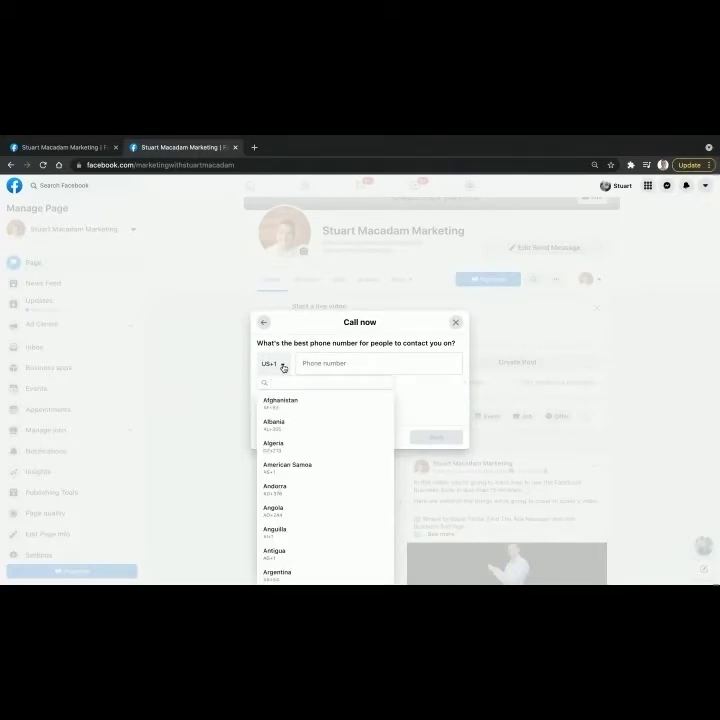
{"action": "scroll", "coordinate": [292, 428], "scroll_direction": "down", "scroll_amount": 2}
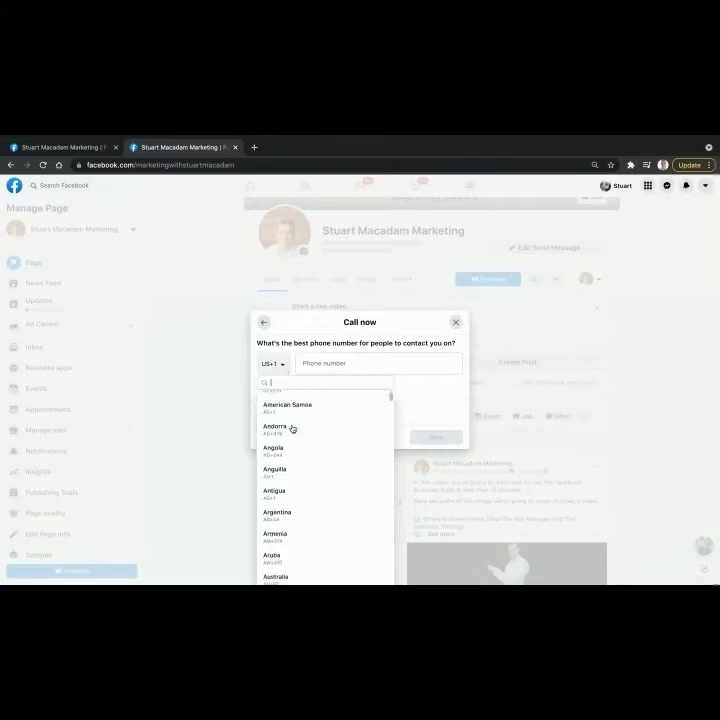
{"action": "scroll", "coordinate": [292, 428], "scroll_direction": "down", "scroll_amount": 3}
{"action": "scroll", "coordinate": [292, 428], "scroll_direction": "down", "scroll_amount": 10}
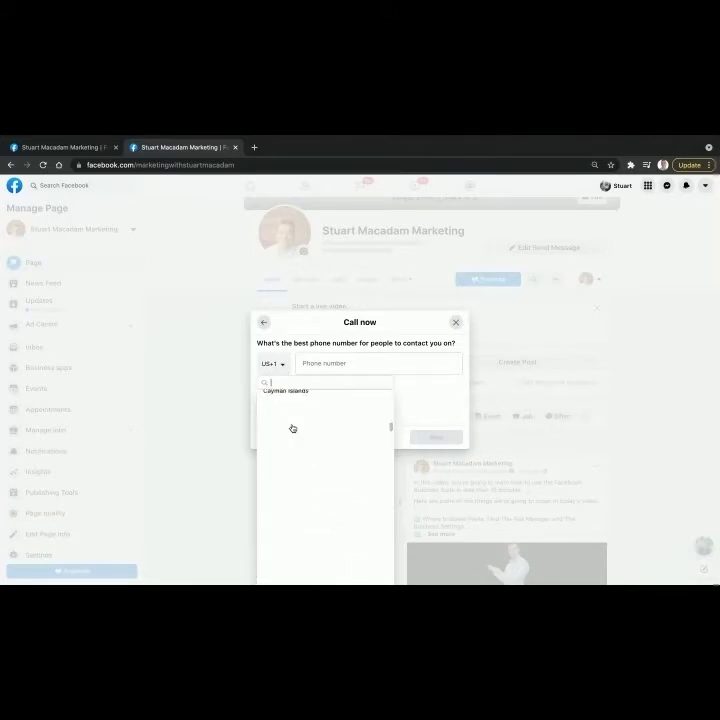
{"action": "scroll", "coordinate": [292, 430], "scroll_direction": "up", "scroll_amount": 1}
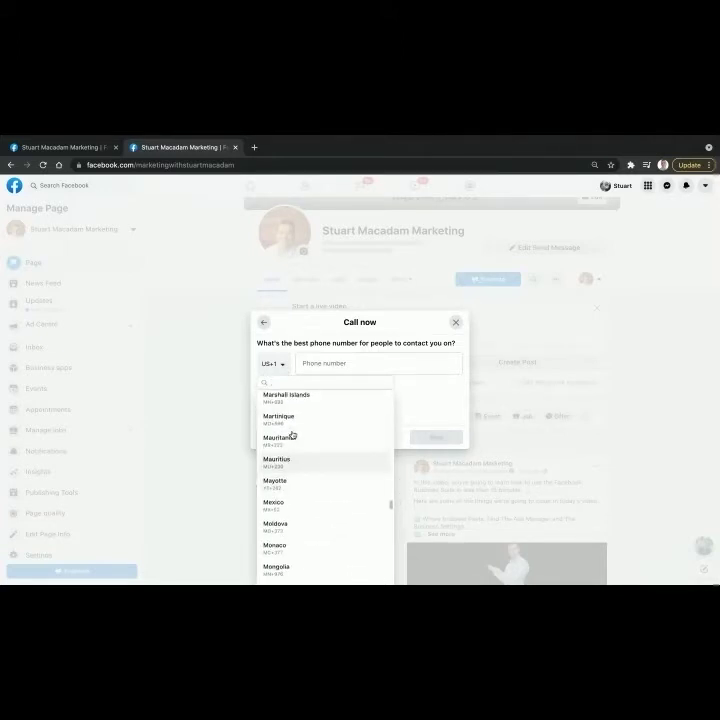
{"action": "scroll", "coordinate": [292, 434], "scroll_direction": "down", "scroll_amount": 3}
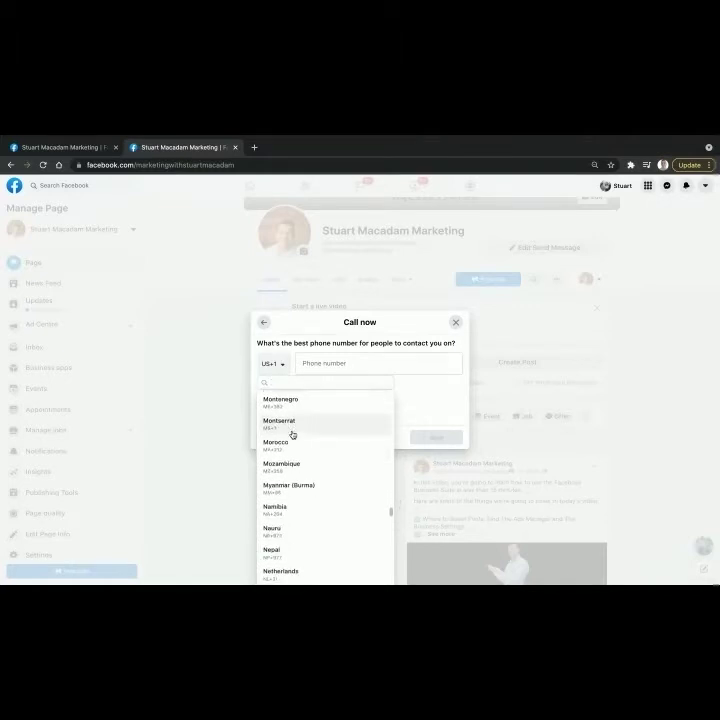
{"action": "scroll", "coordinate": [292, 434], "scroll_direction": "down", "scroll_amount": 2}
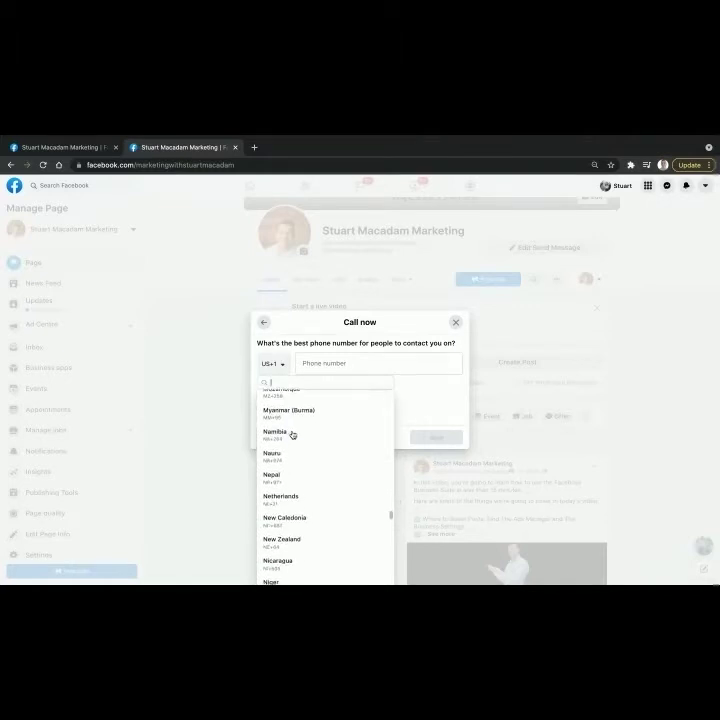
{"action": "left_click", "coordinate": [278, 541]}
Step: Enter the business phone number and save the Call Now button
{"action": "left_click", "coordinate": [330, 363]}
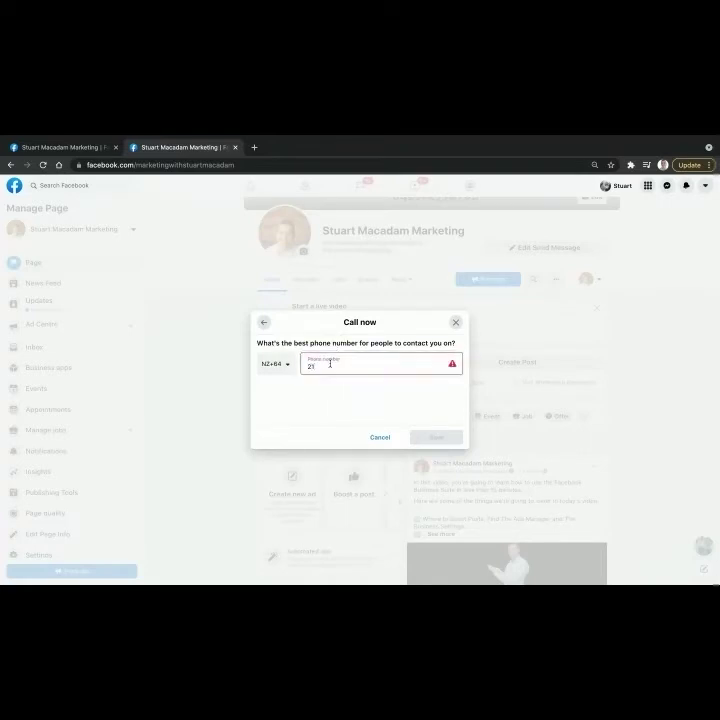
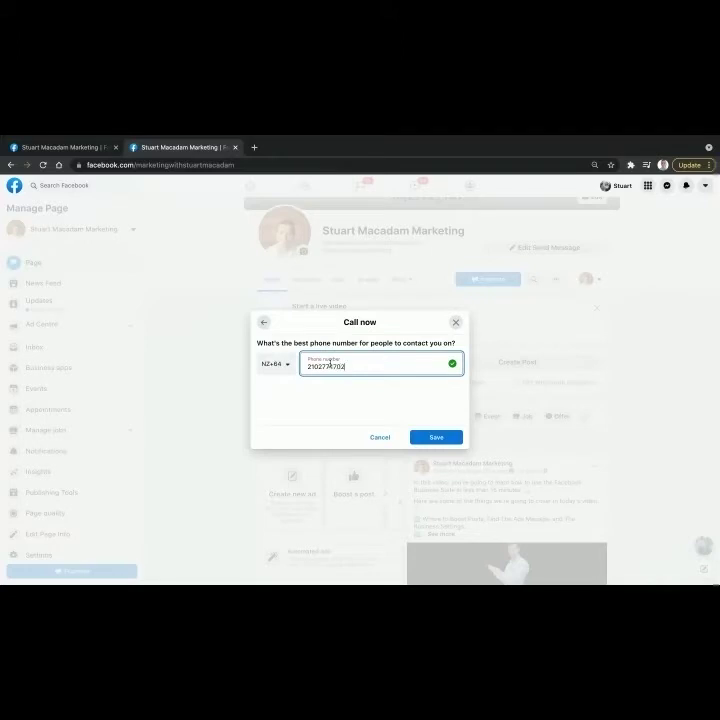
{"action": "left_click", "coordinate": [431, 413]}
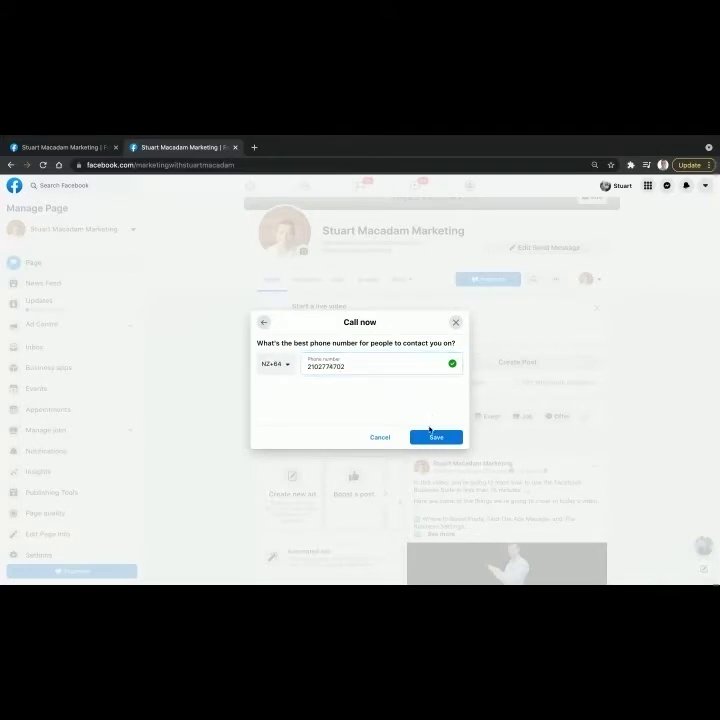
{"action": "left_click", "coordinate": [434, 438]}
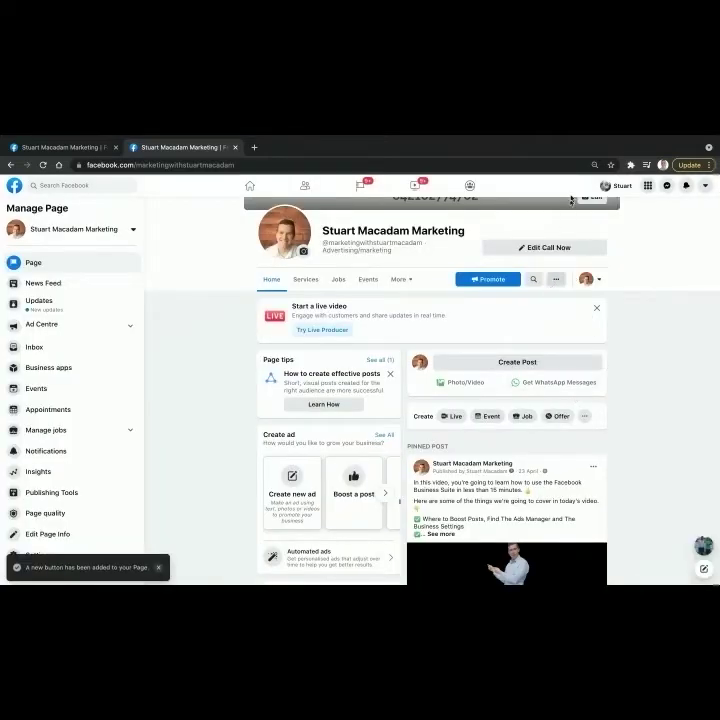
Step: Reload the Page and switch to interacting as the personal profile
{"action": "left_click", "coordinate": [469, 165]}
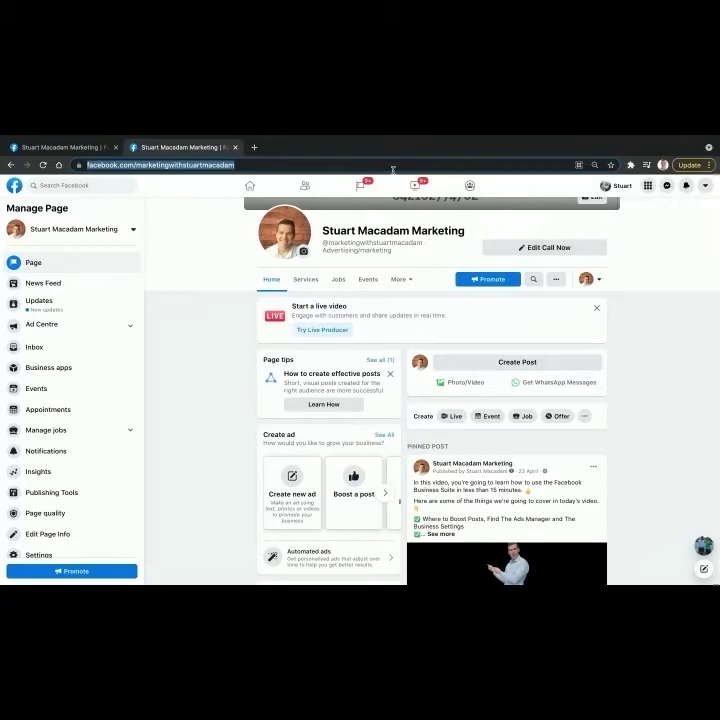
{"action": "key", "text": "Return"}
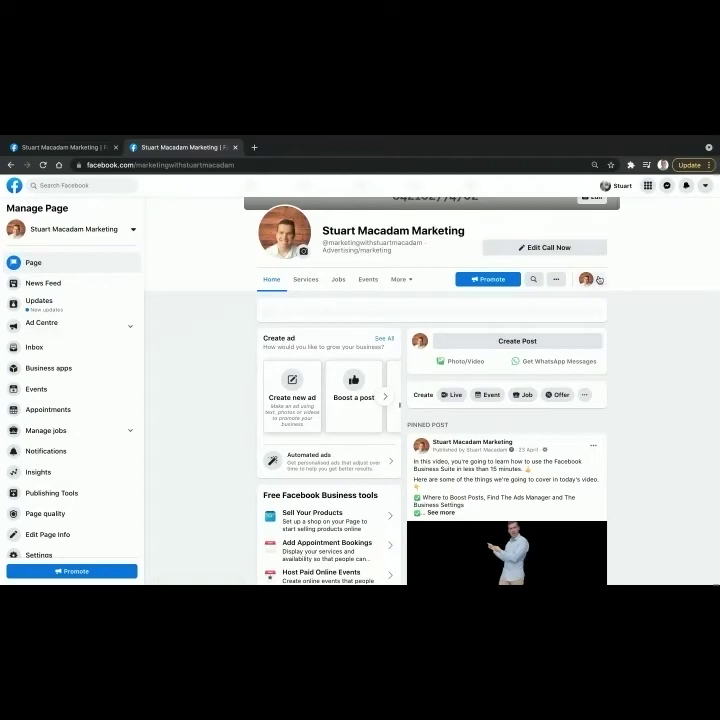
{"action": "left_click", "coordinate": [598, 280]}
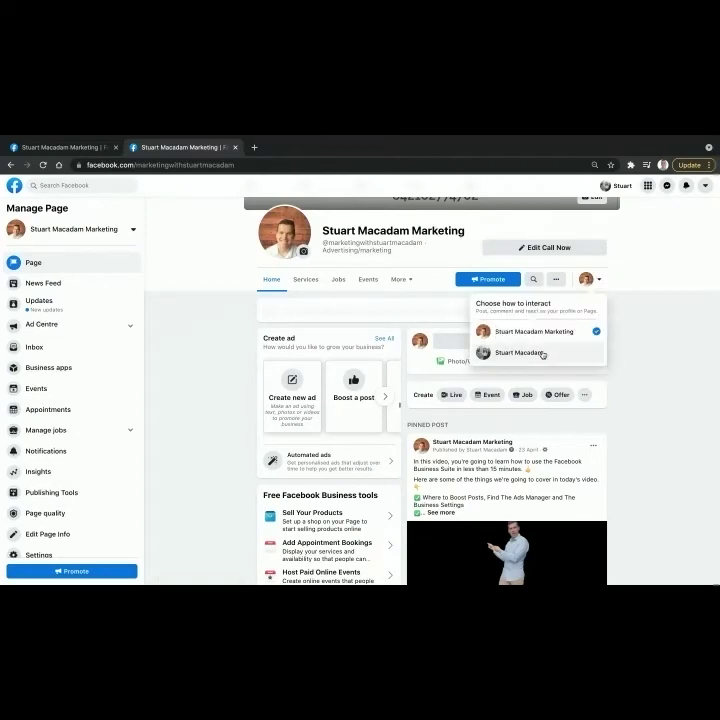
{"action": "left_click", "coordinate": [542, 354]}
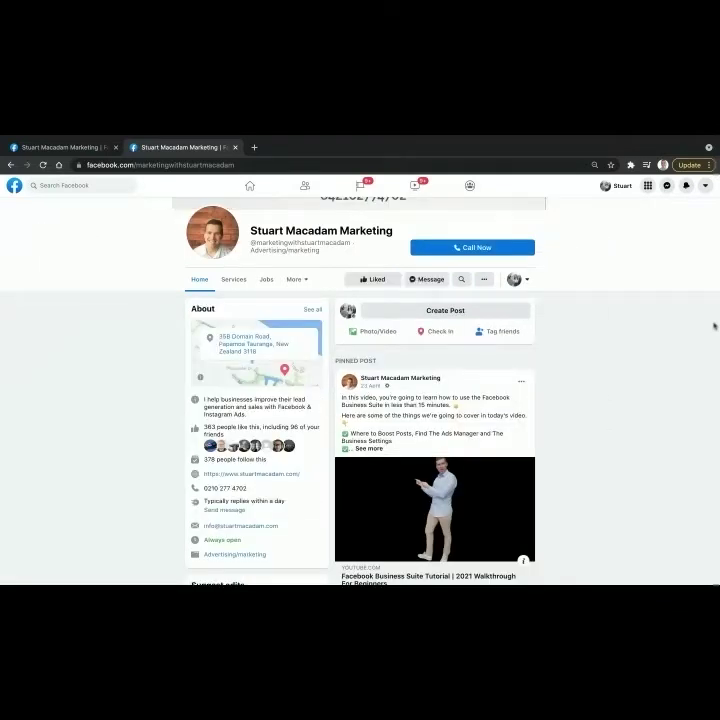
Step: Test the Call Now popup as a visitor, close it, and switch back to the Page
{"action": "left_click", "coordinate": [482, 252]}
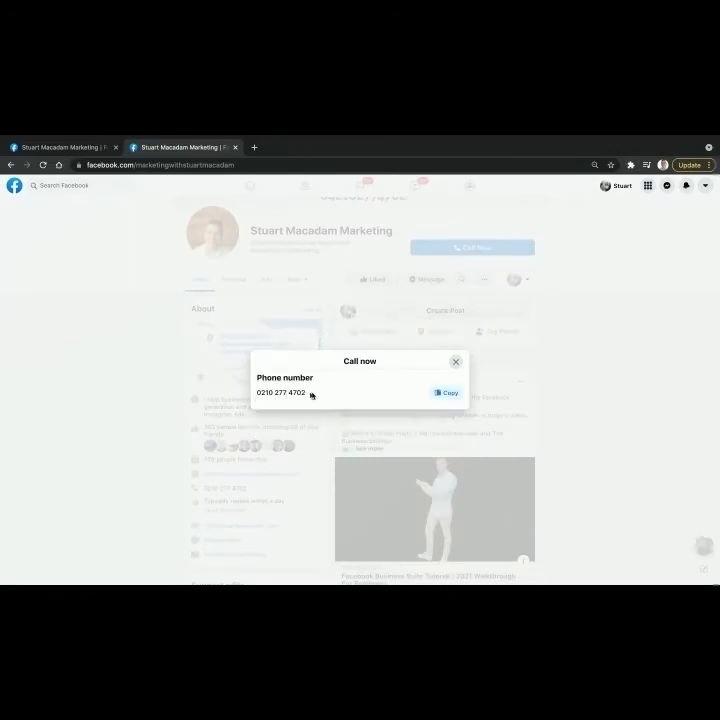
{"action": "left_click", "coordinate": [455, 362]}
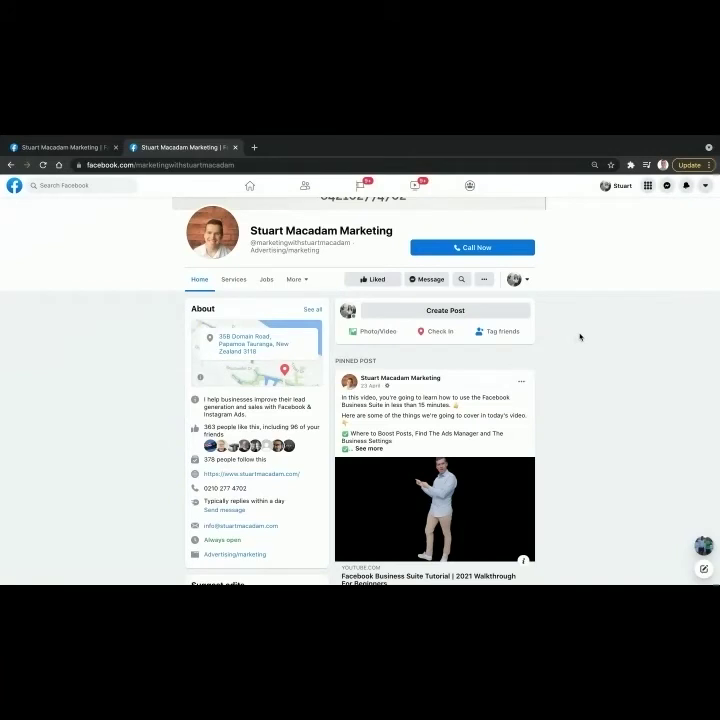
{"action": "left_click", "coordinate": [518, 281]}
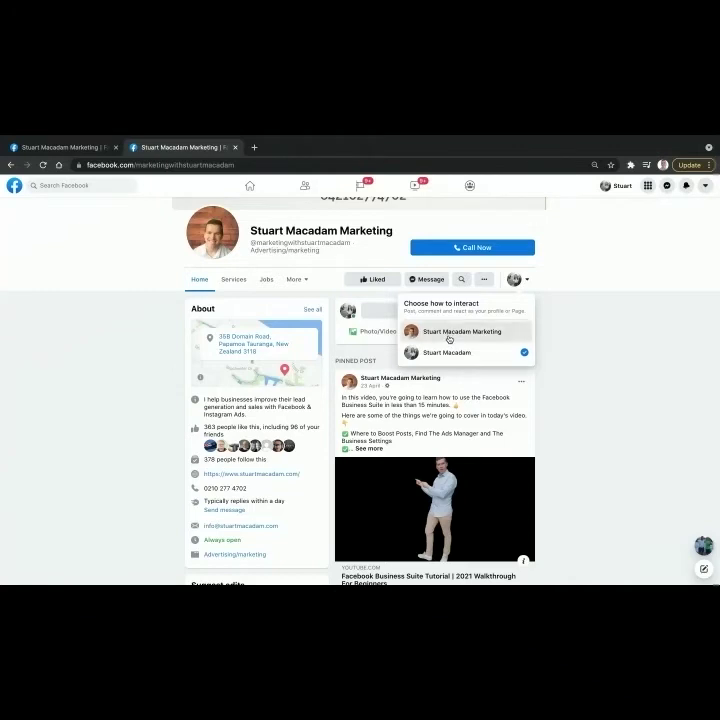
{"action": "left_click", "coordinate": [449, 332]}
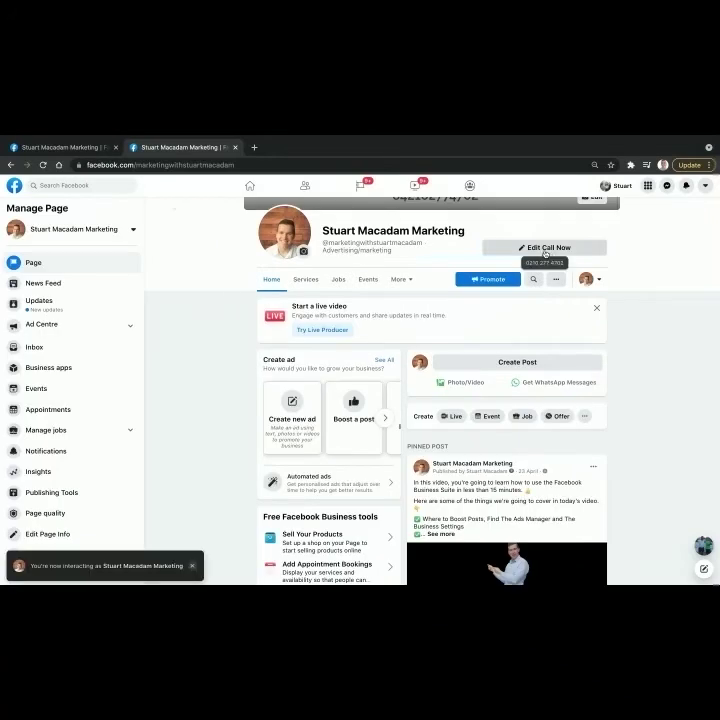
Step: Change the Call Now button to Send Email with the business contact e-mail address and save
{"action": "left_click", "coordinate": [544, 251]}
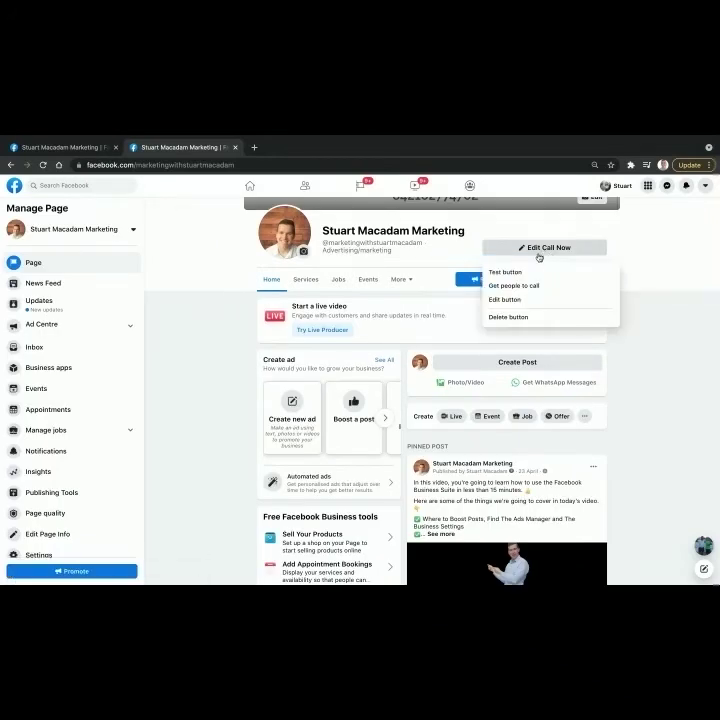
{"action": "left_click", "coordinate": [505, 300]}
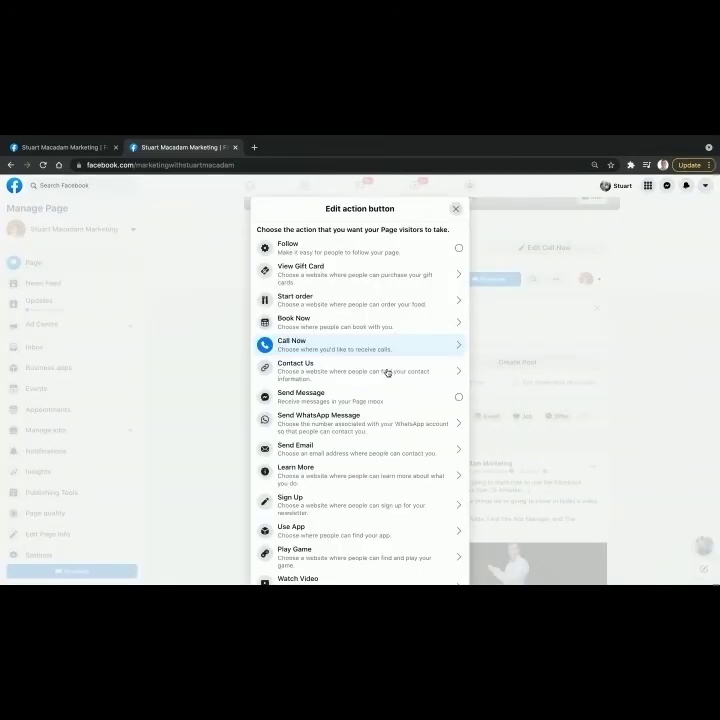
{"action": "scroll", "coordinate": [368, 426], "scroll_direction": "down", "scroll_amount": 1}
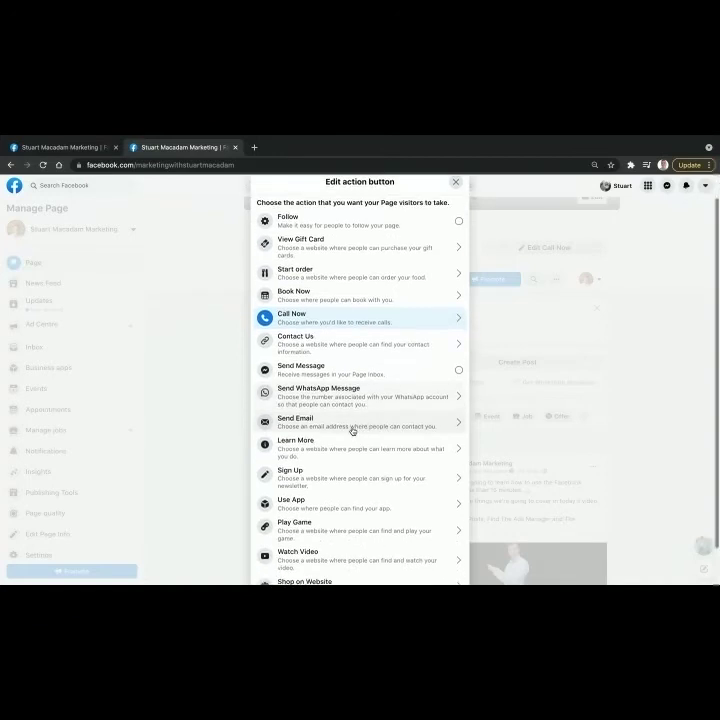
{"action": "left_click", "coordinate": [352, 429]}
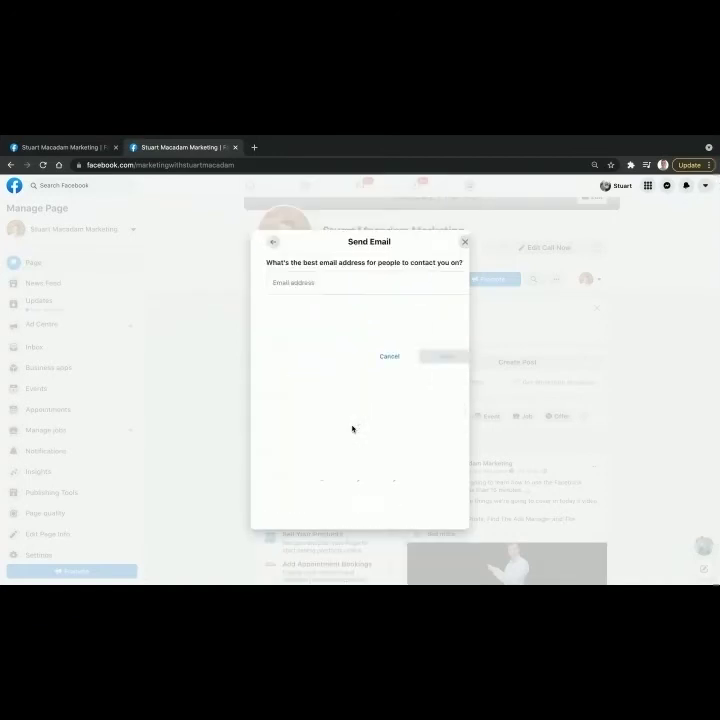
{"action": "left_click", "coordinate": [328, 360]}
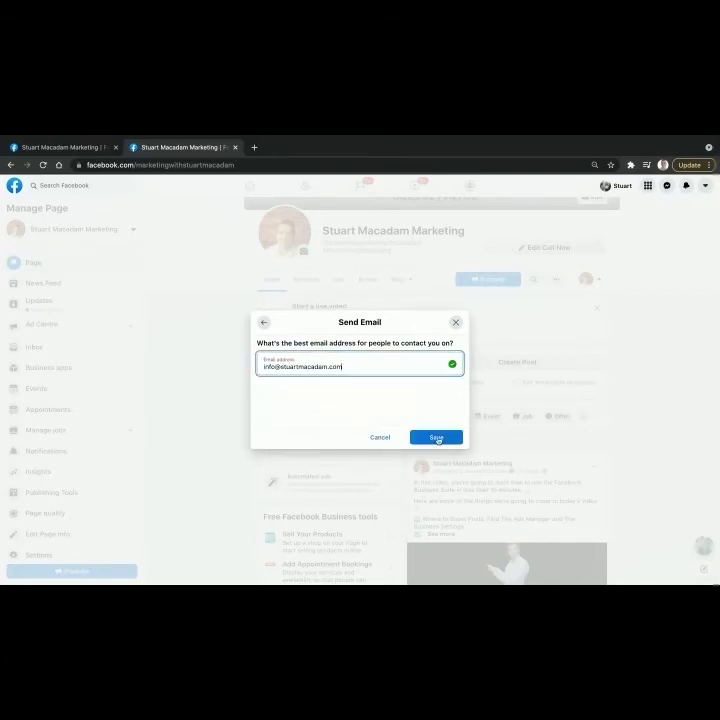
{"action": "left_click", "coordinate": [437, 438]}
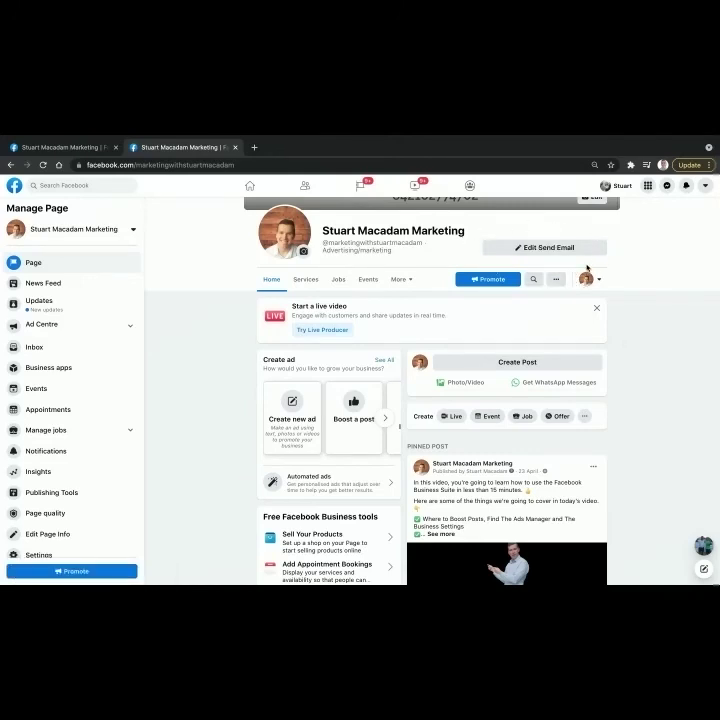
Step: Reload the Page, switch to the personal profile, and test the Send Email button
{"action": "left_click", "coordinate": [464, 164]}
{"action": "key", "text": "Return"}
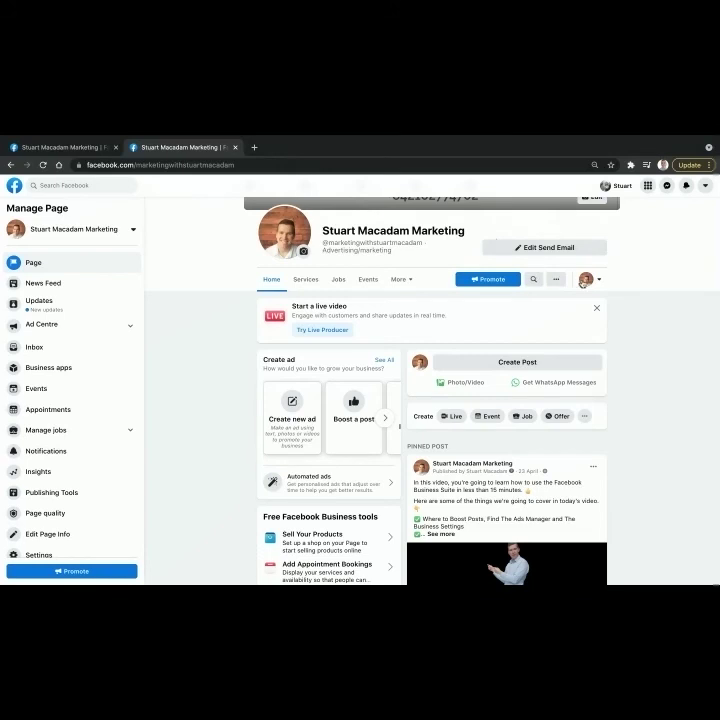
{"action": "left_click", "coordinate": [597, 281]}
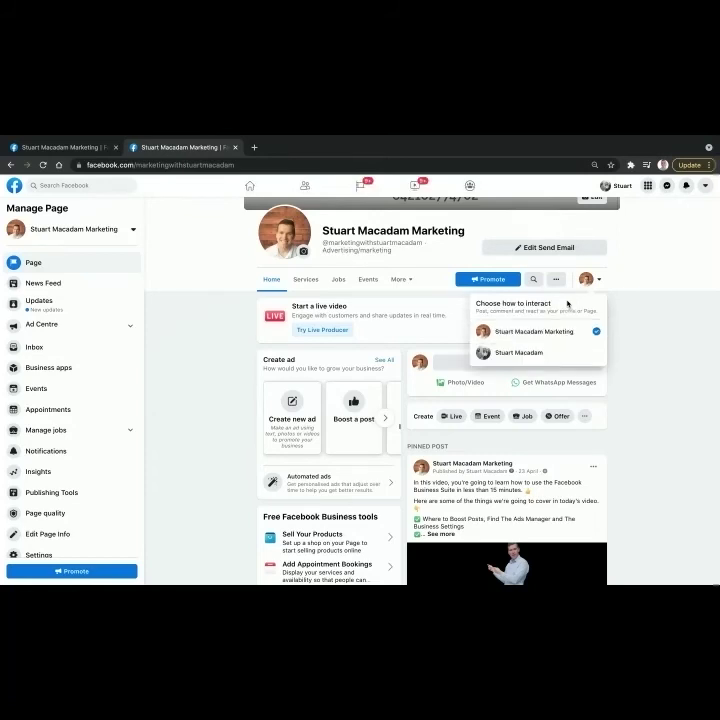
{"action": "left_click", "coordinate": [521, 355]}
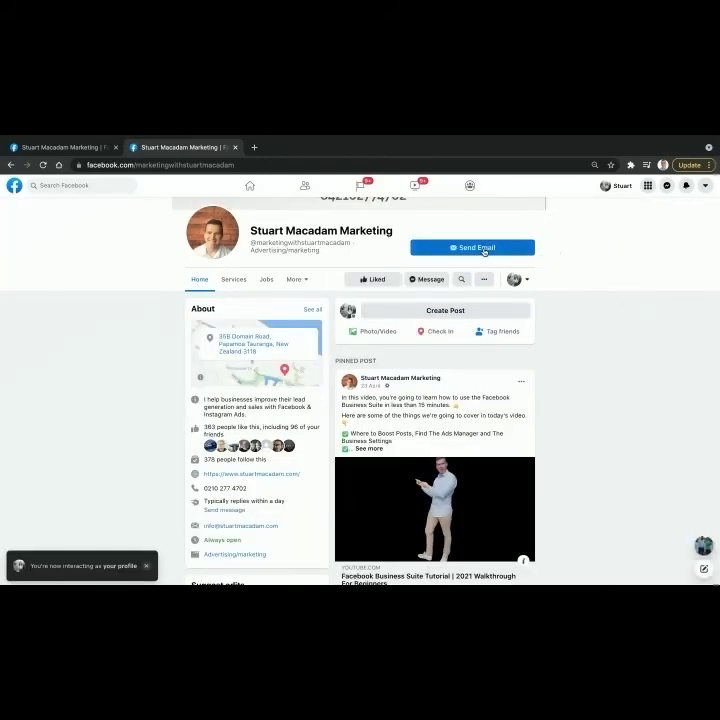
{"action": "left_click", "coordinate": [484, 250]}
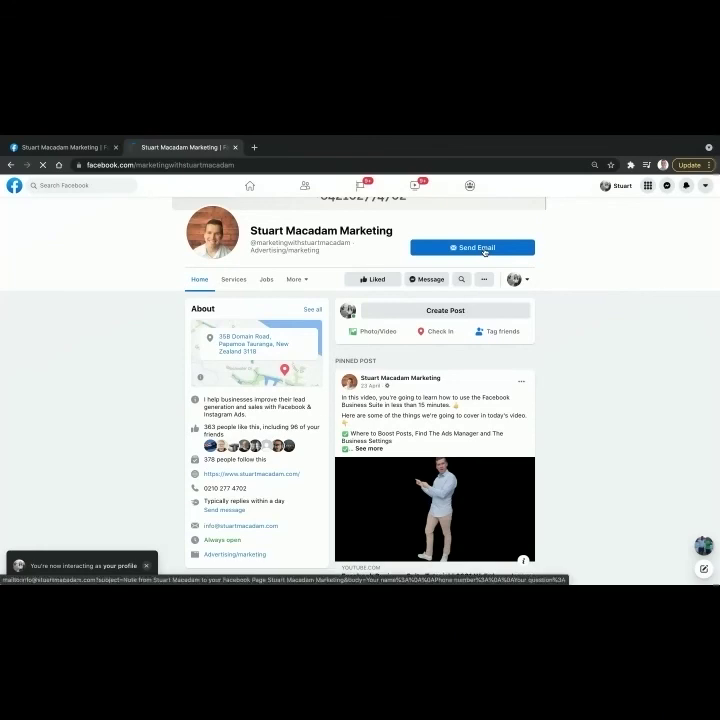